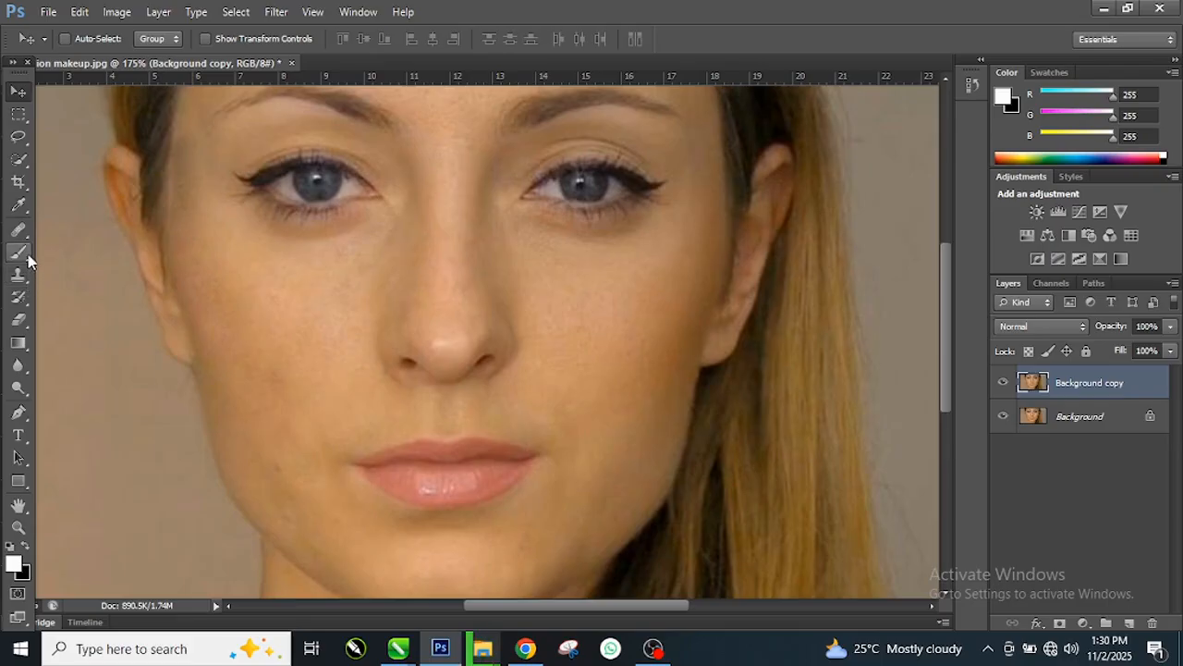
click(30, 238)
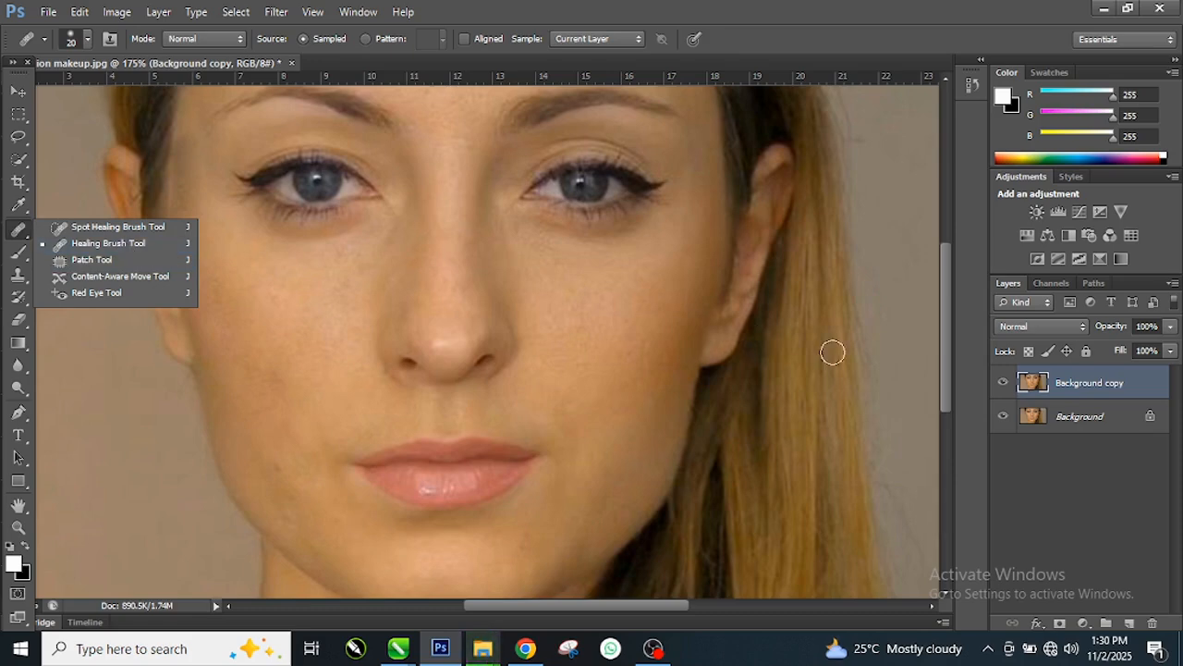
key(v)
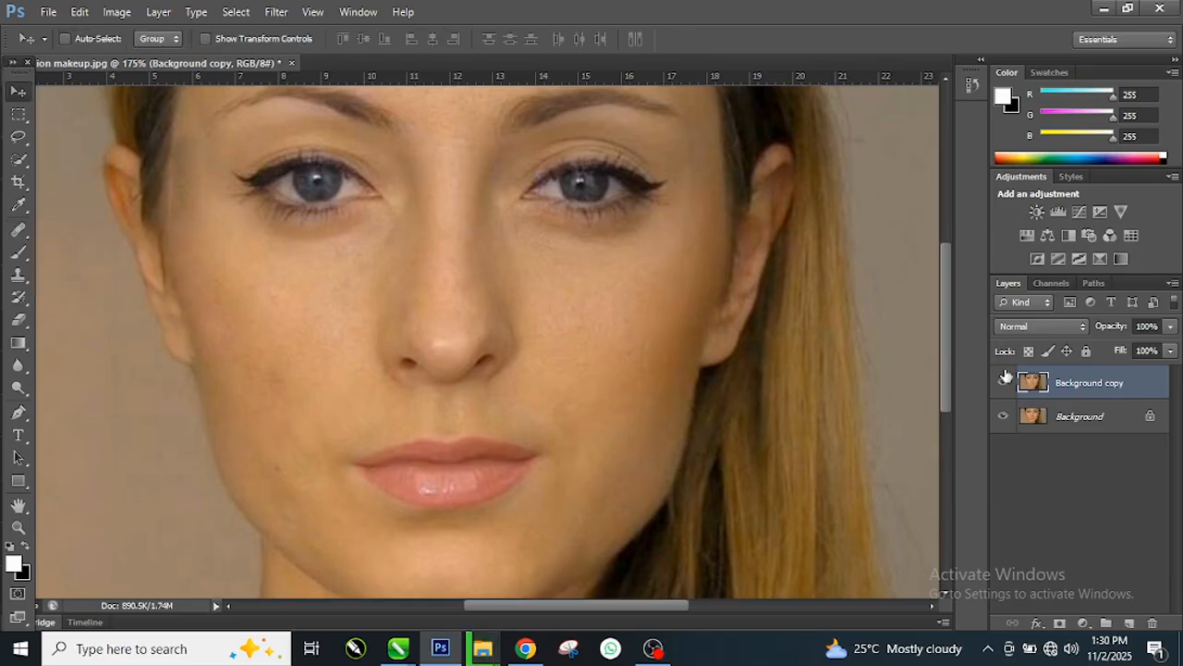
Compare the retouched Background copy with the original face by toggling the copy's visibility.
click(1003, 383)
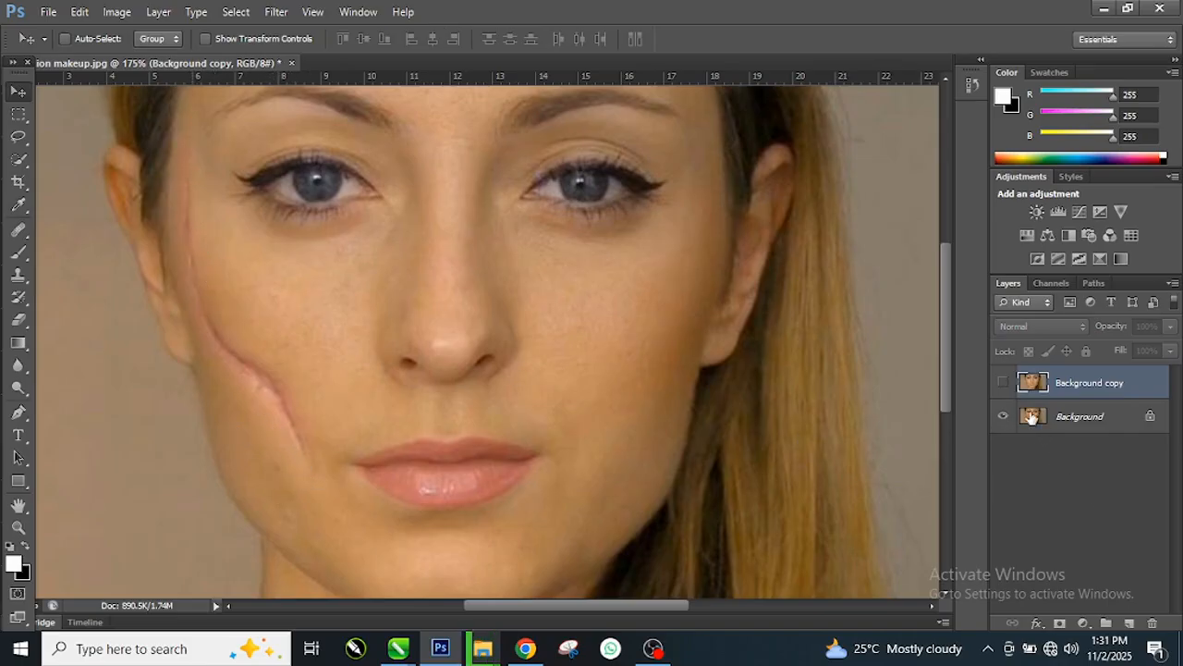
click(1003, 382)
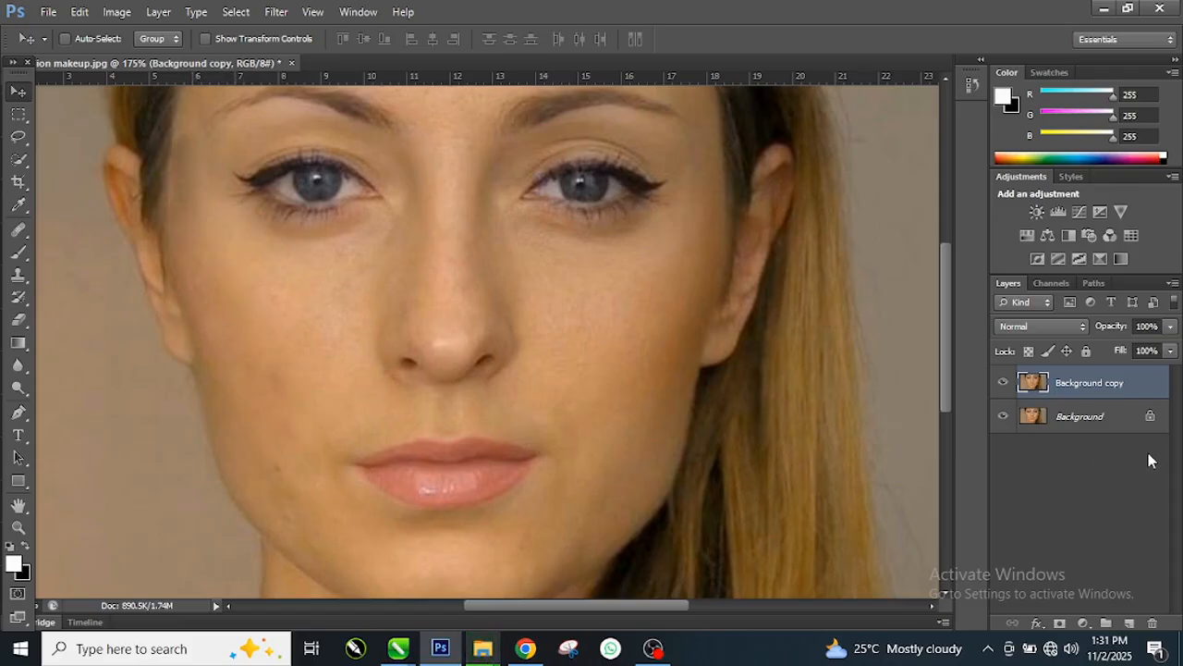
click(1003, 383)
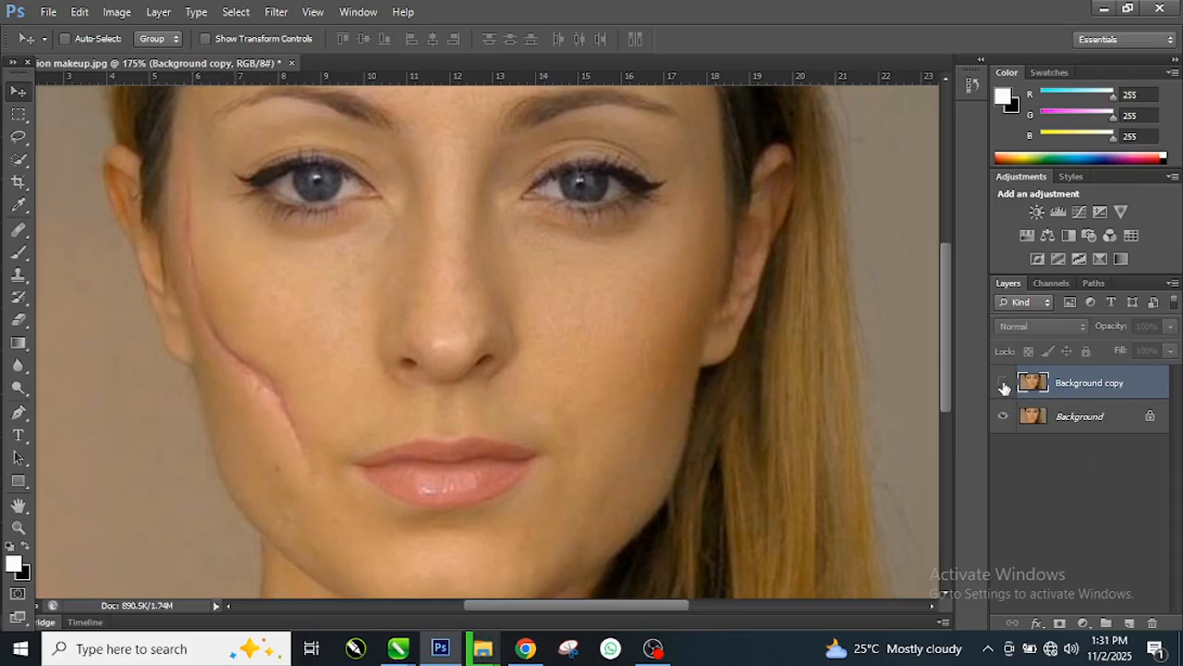
click(1003, 383)
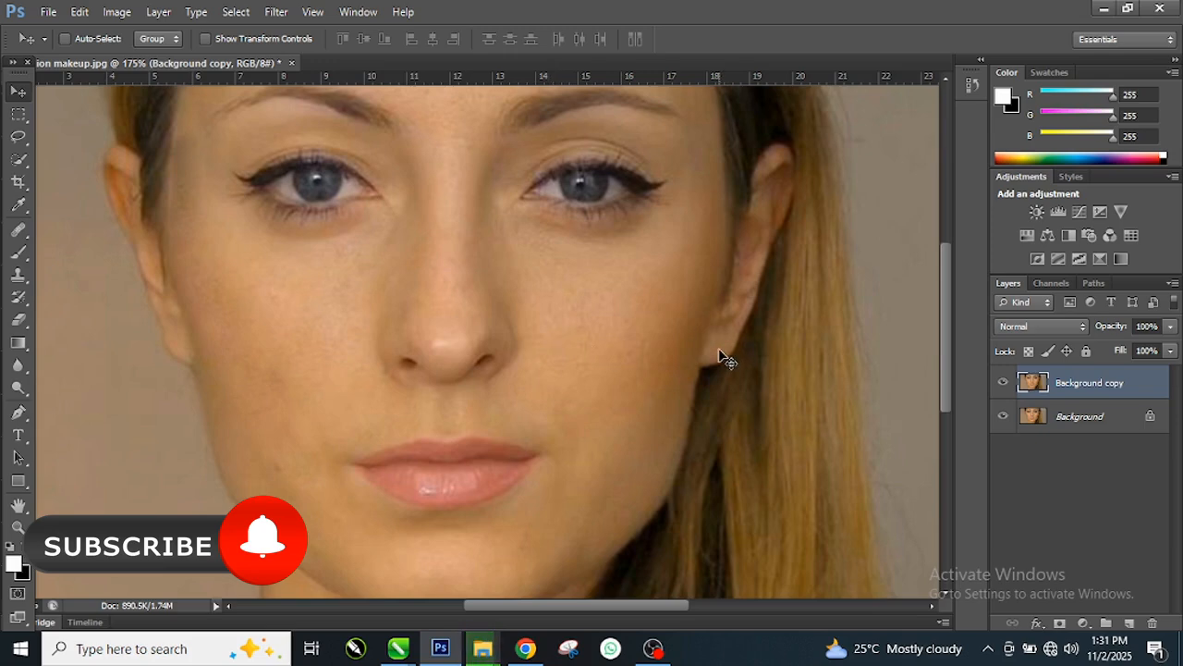
Delete the retouched Background copy layer.
right_click(1080, 384)
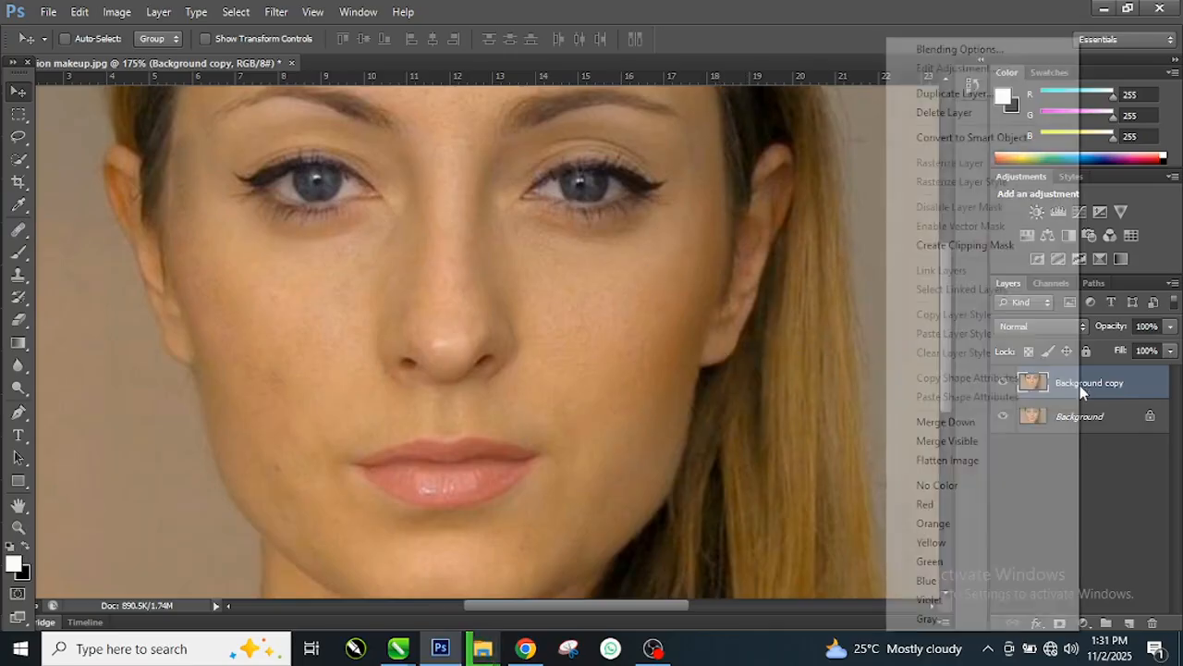
click(933, 112)
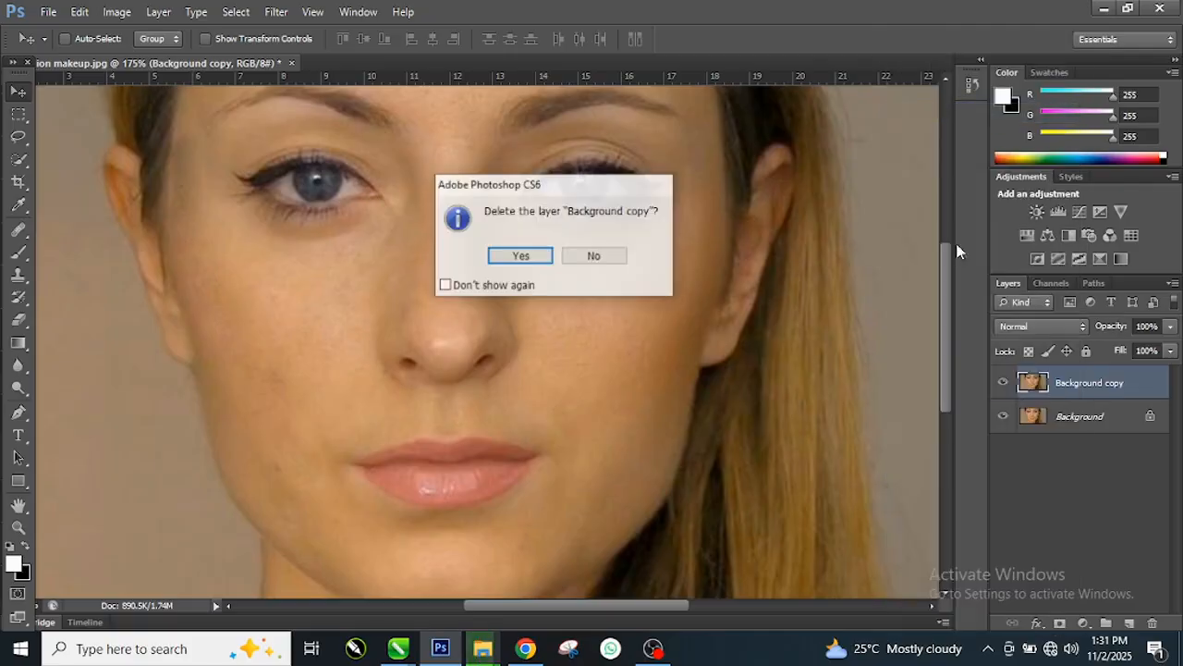
click(538, 262)
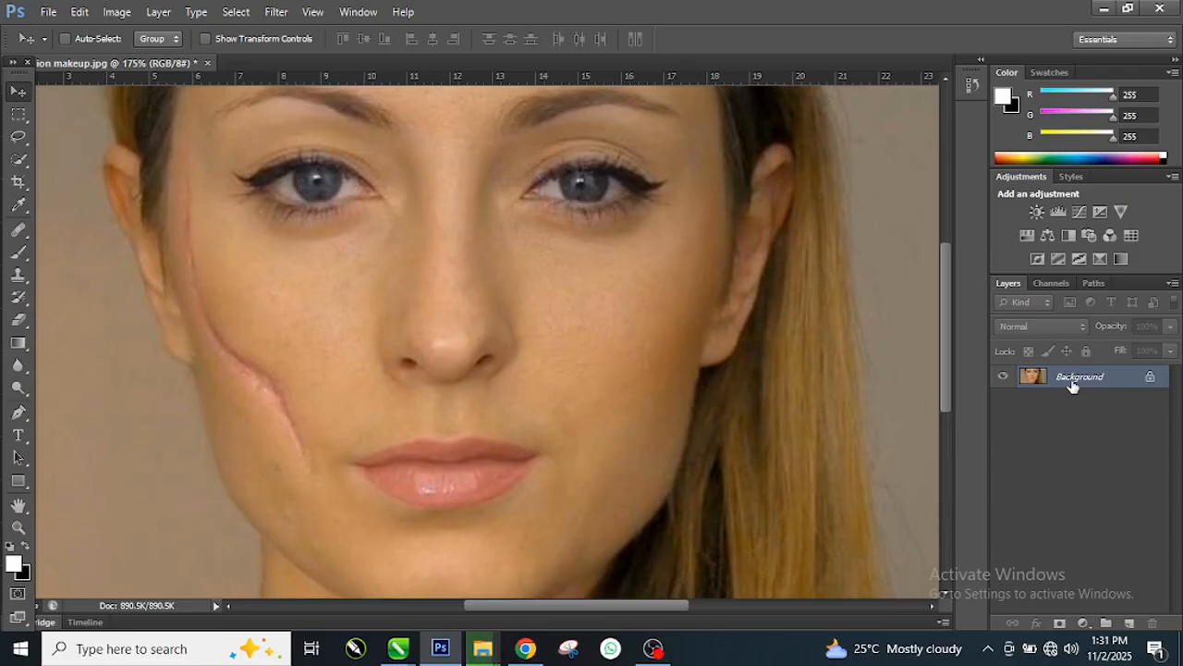
Duplicate the Background layer as "healing brush tool" and hide the original Background layer.
drag(1077, 384, 1085, 427)
right_click(1072, 380)
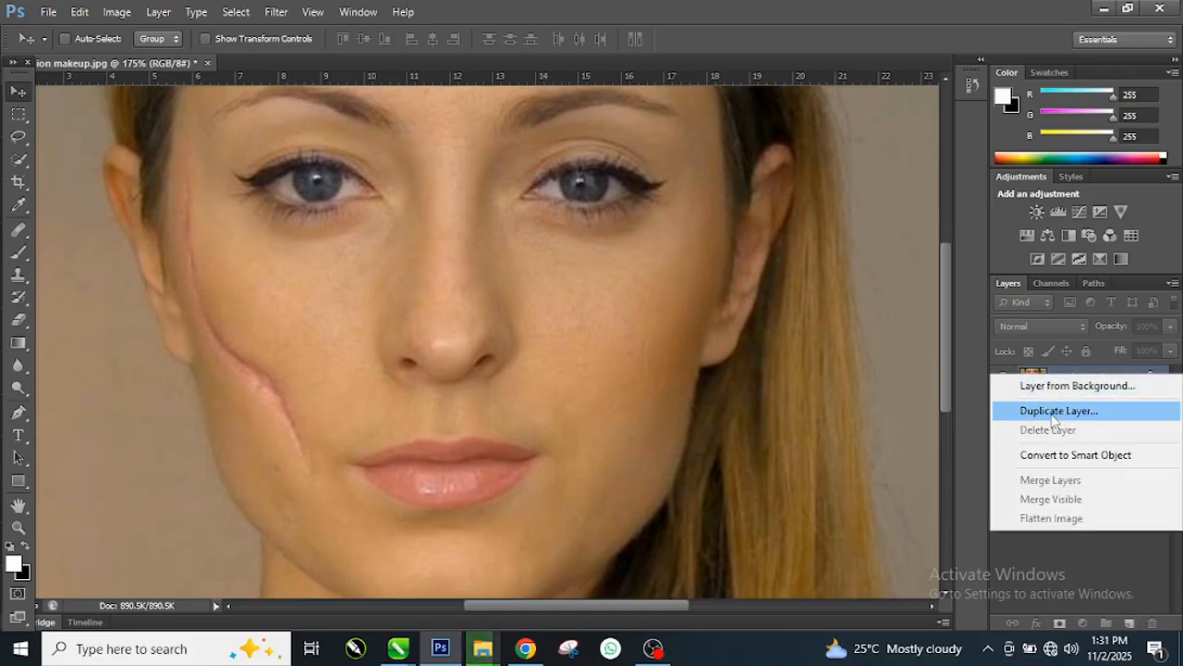
click(1066, 415)
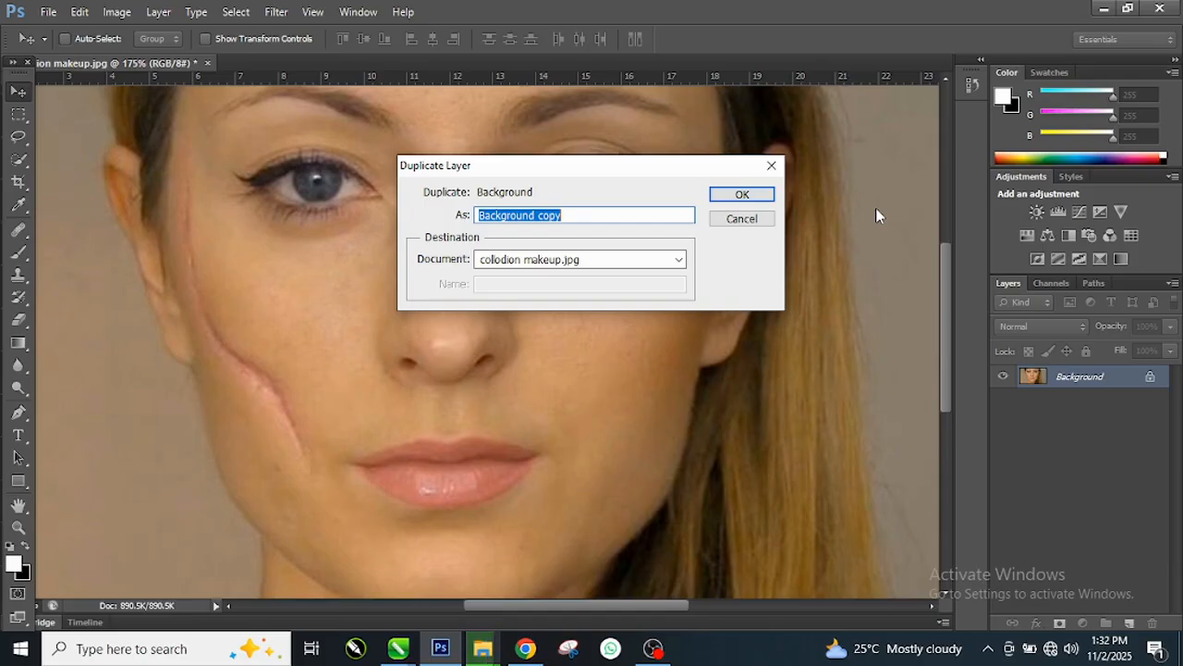
text(hea)
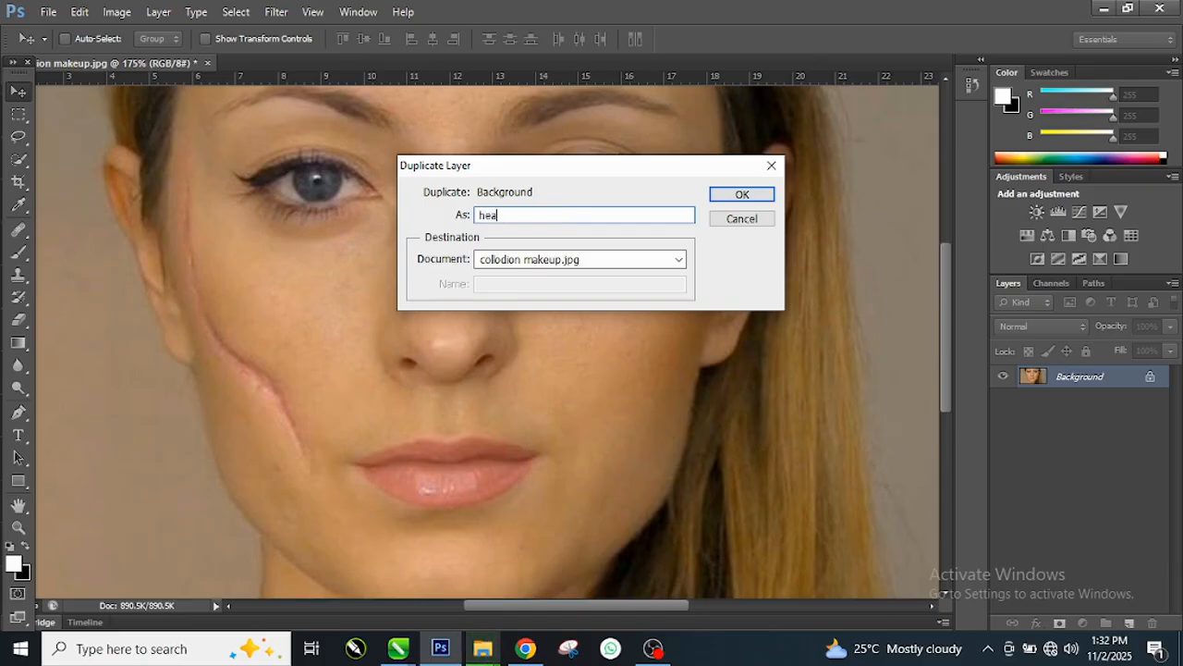
text(ling brush )
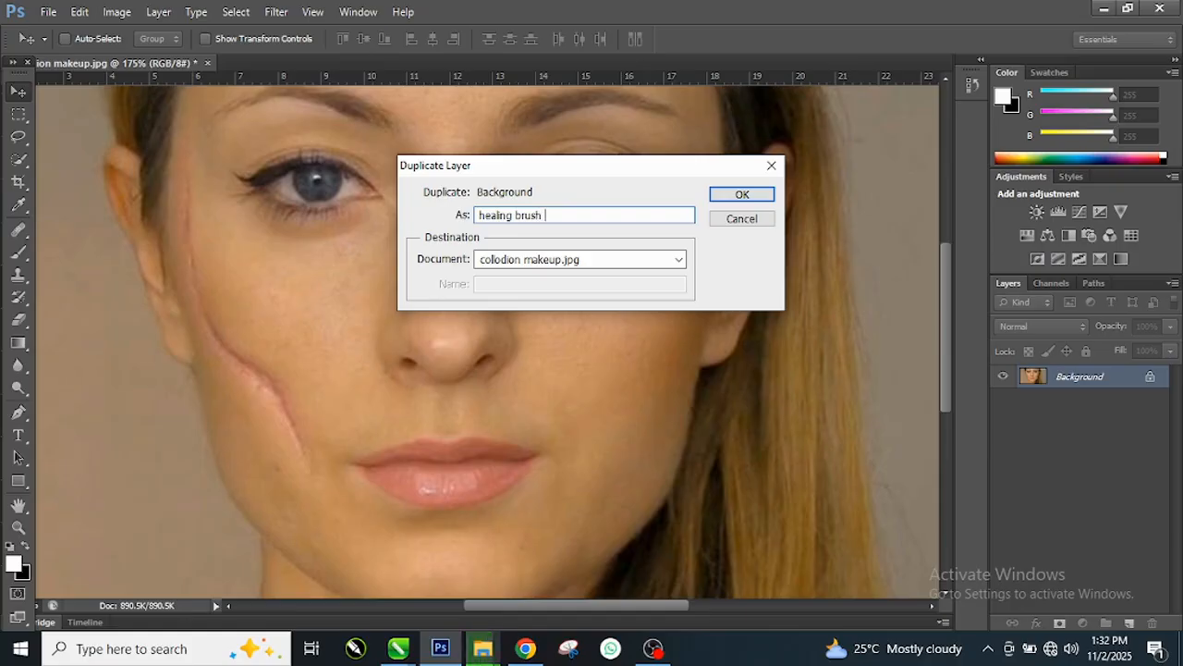
text(tool)
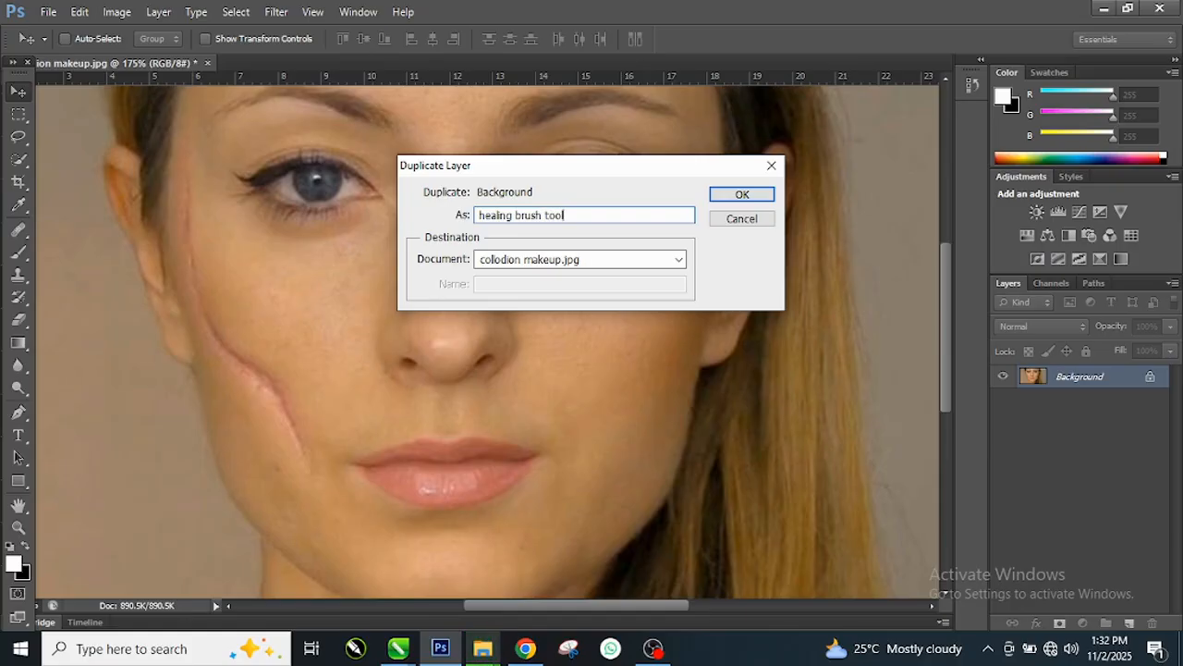
click(744, 194)
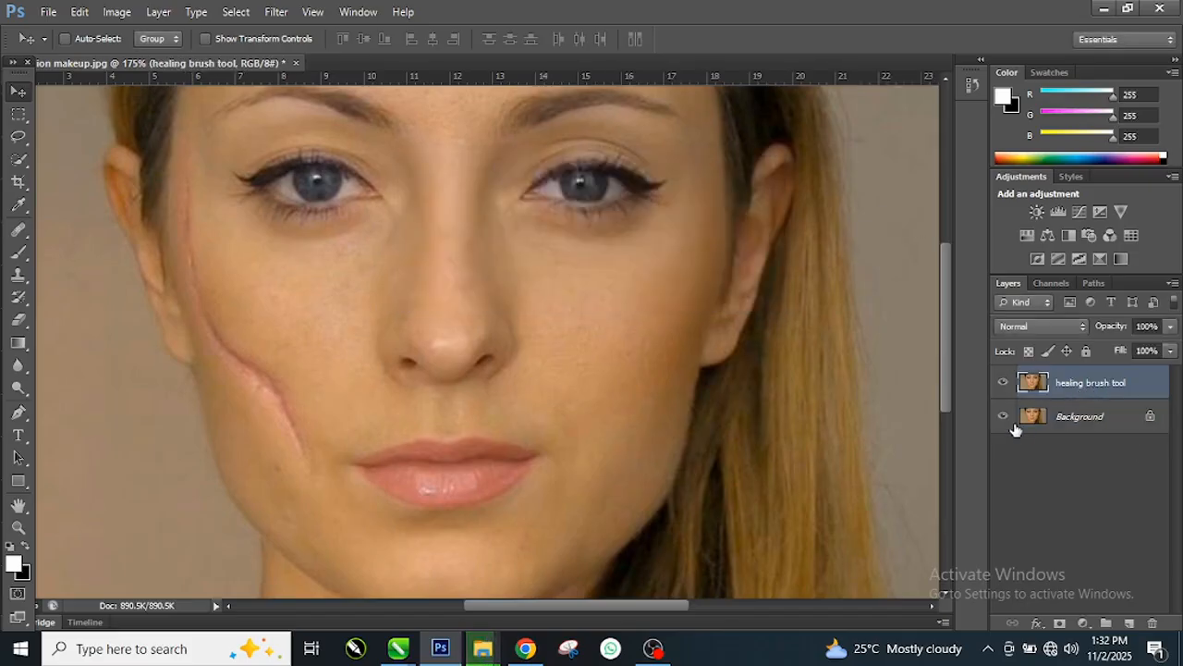
click(1003, 417)
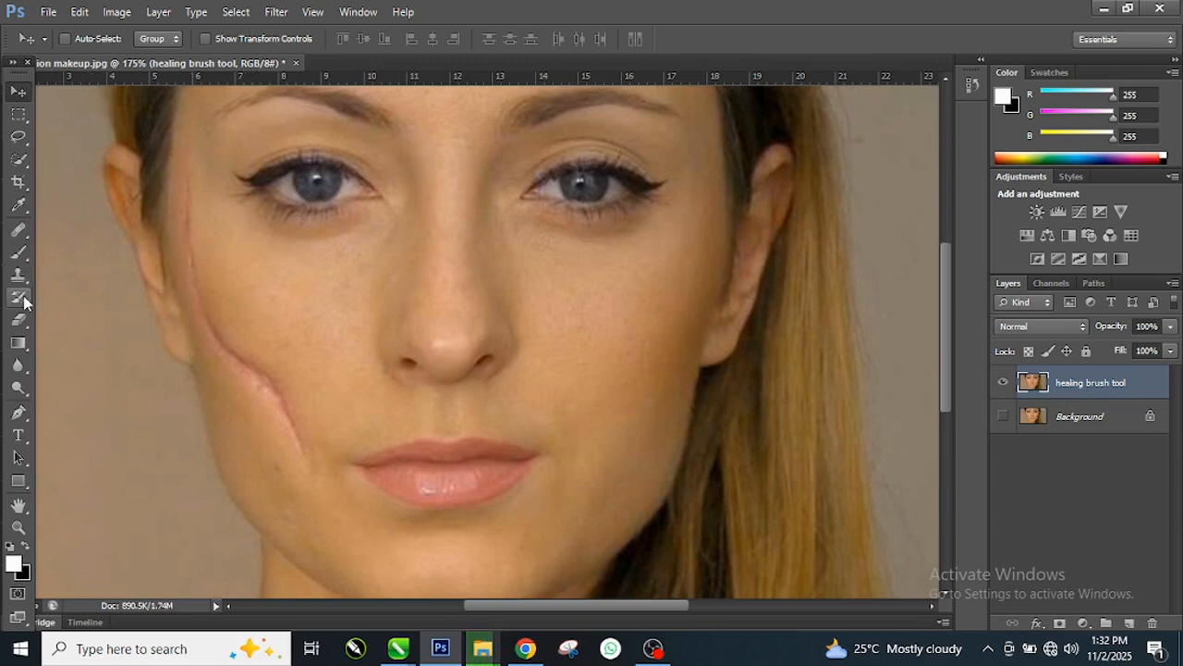
Set up the Healing Brush Tool with a 20 px brush size and Current Layer sampling.
click(20, 235)
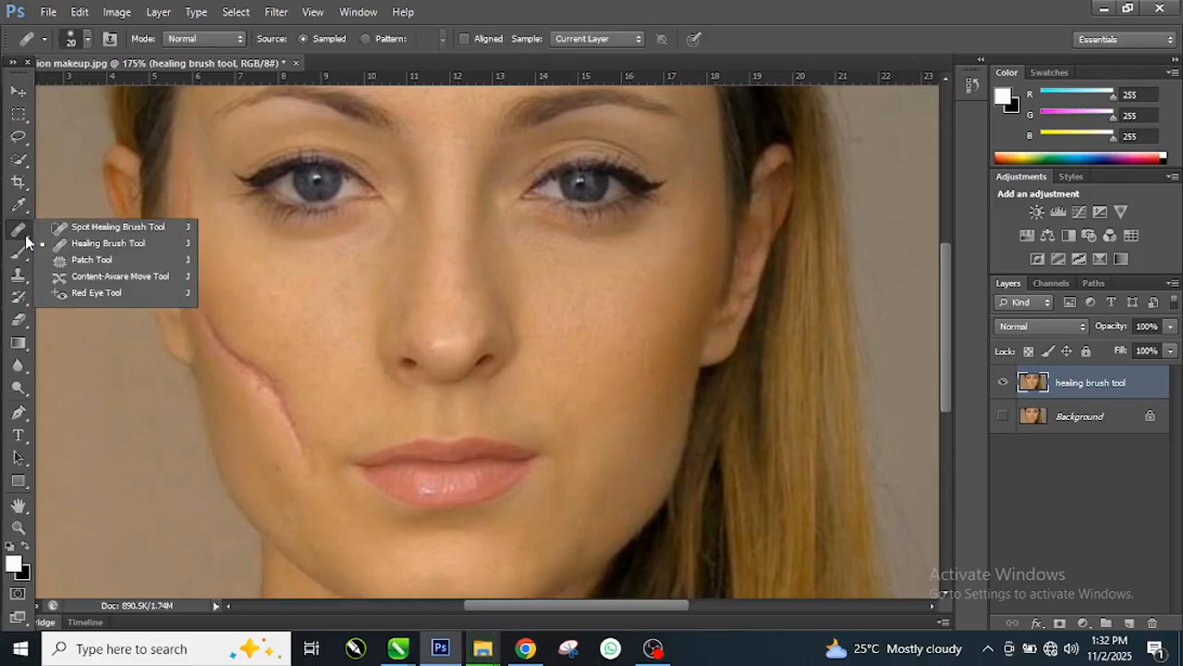
click(116, 244)
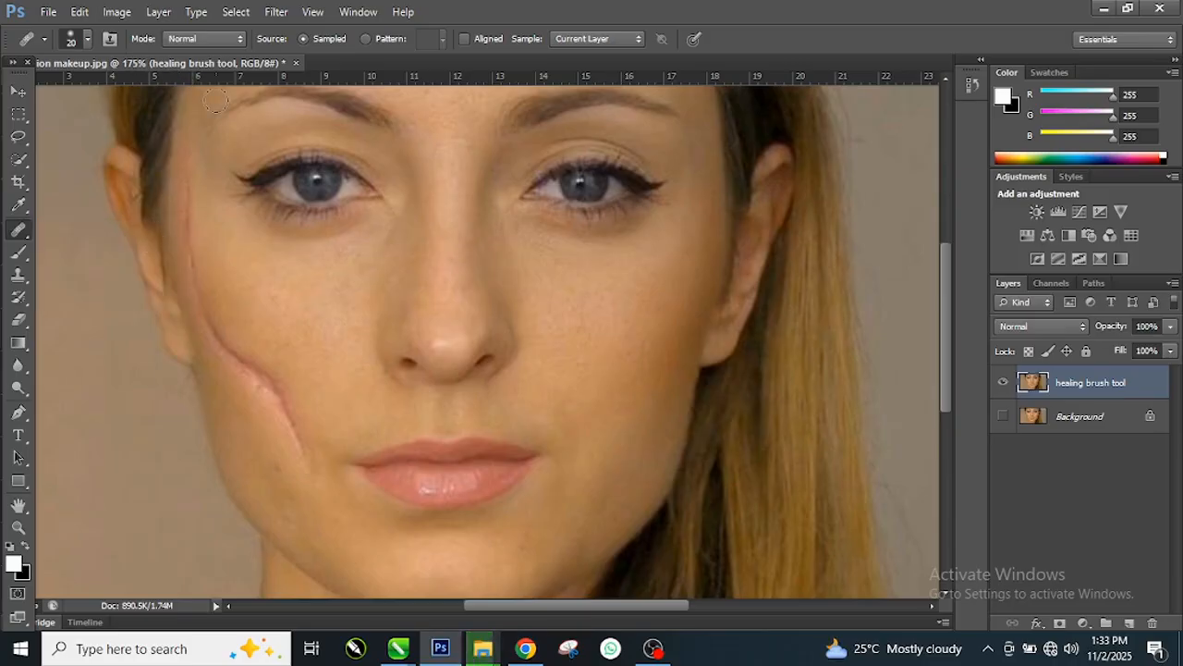
click(88, 39)
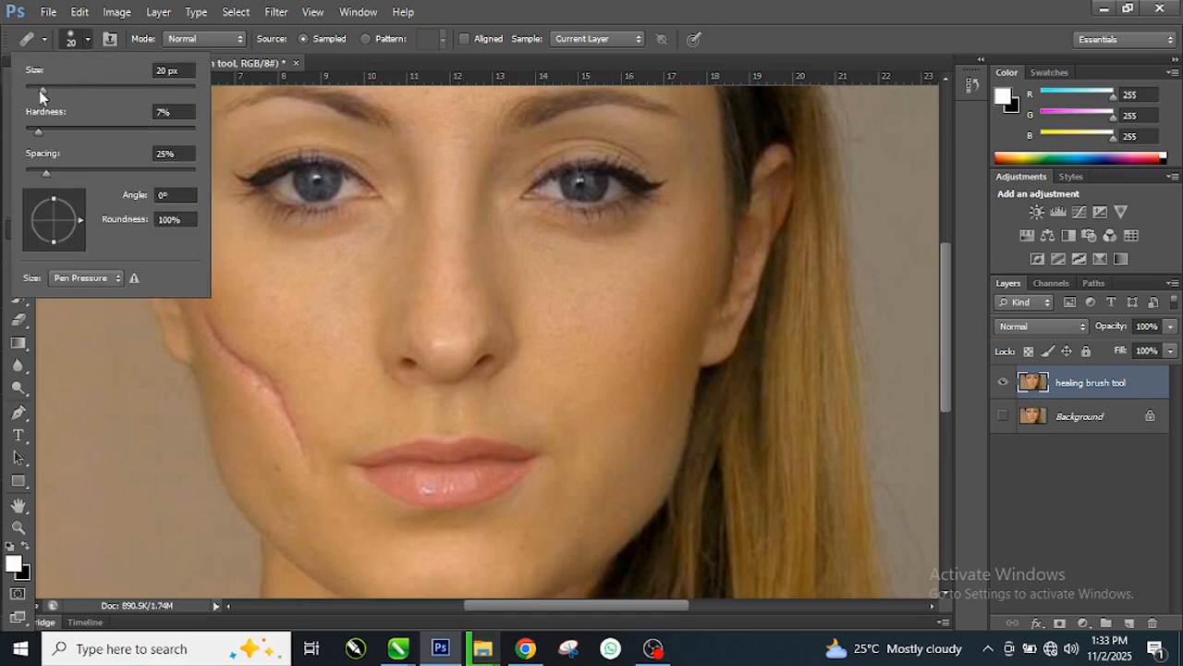
drag(41, 89, 129, 90)
drag(128, 90, 55, 90)
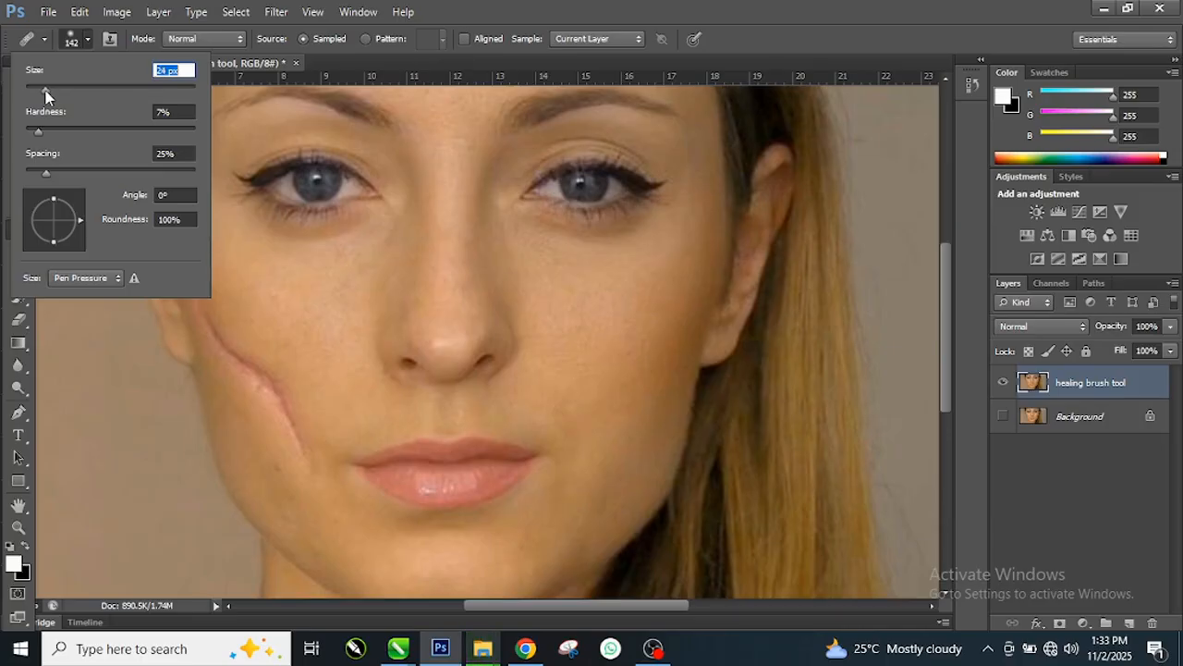
drag(44, 90, 43, 89)
click(578, 39)
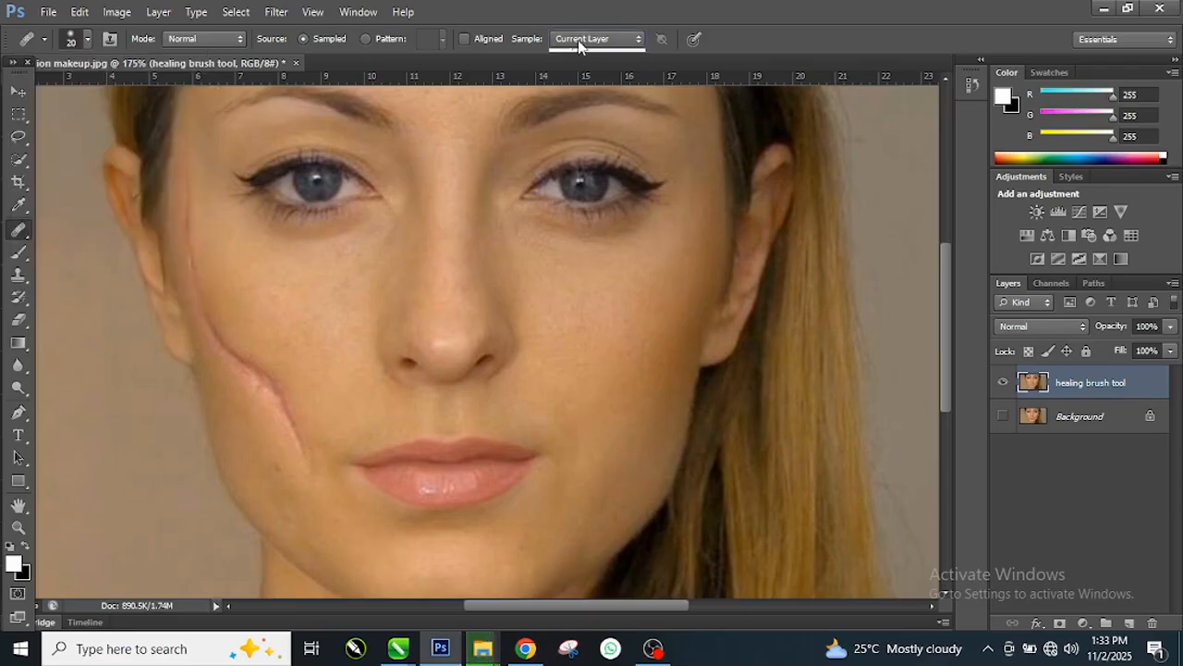
click(579, 40)
click(570, 58)
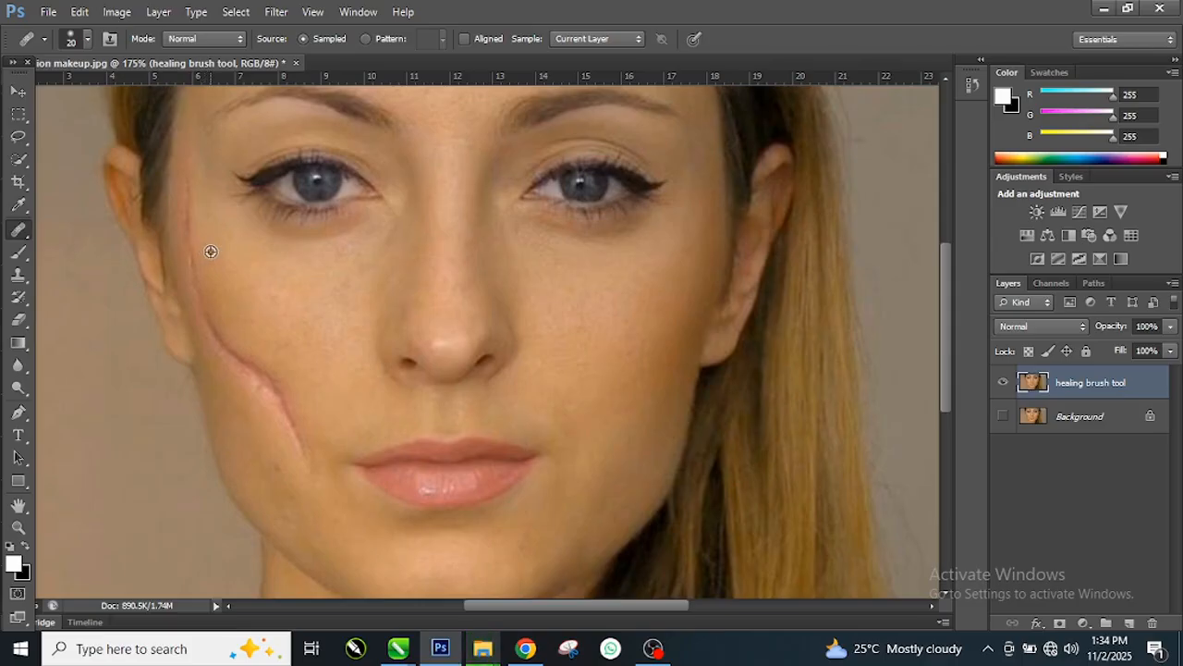
Heal the upper part of the scar from the temple down to the cheek, using clean skin beside it as the source.
alt+click(211, 252)
click(207, 305)
key(ctrl+alt+z)
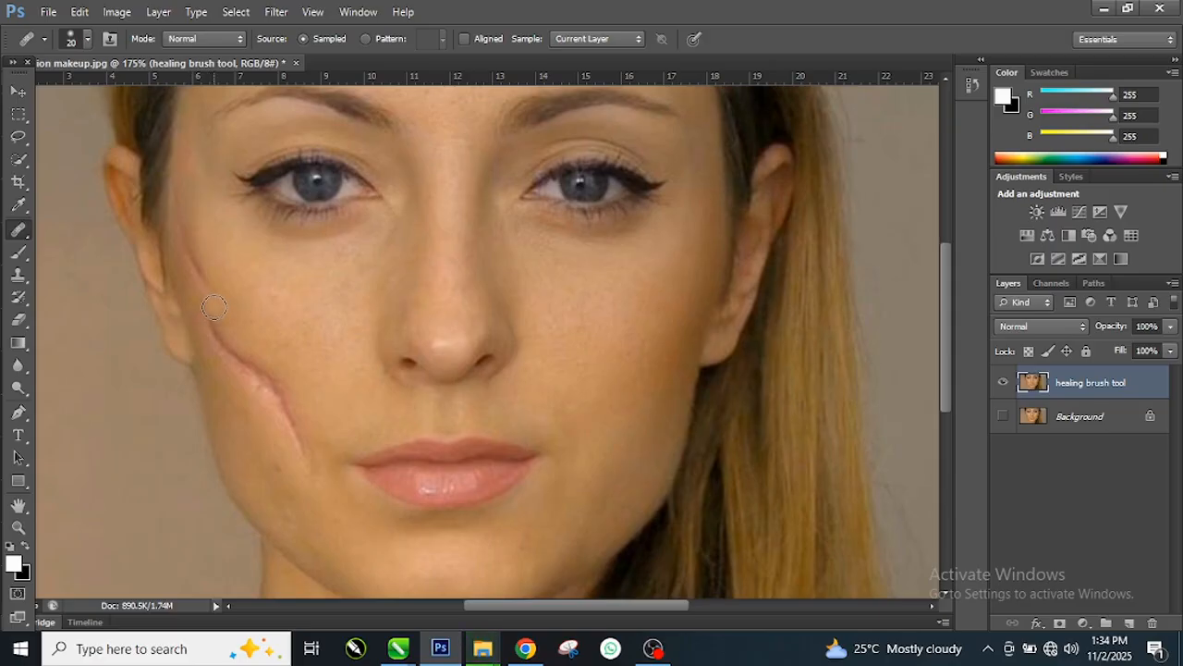
mouse_move(214, 307)
mouse_down()
mouse_move(193, 222)
mouse_move(196, 285)
mouse_move(210, 268)
mouse_move(189, 251)
mouse_move(180, 207)
mouse_move(183, 253)
mouse_move(246, 265)
mouse_up()
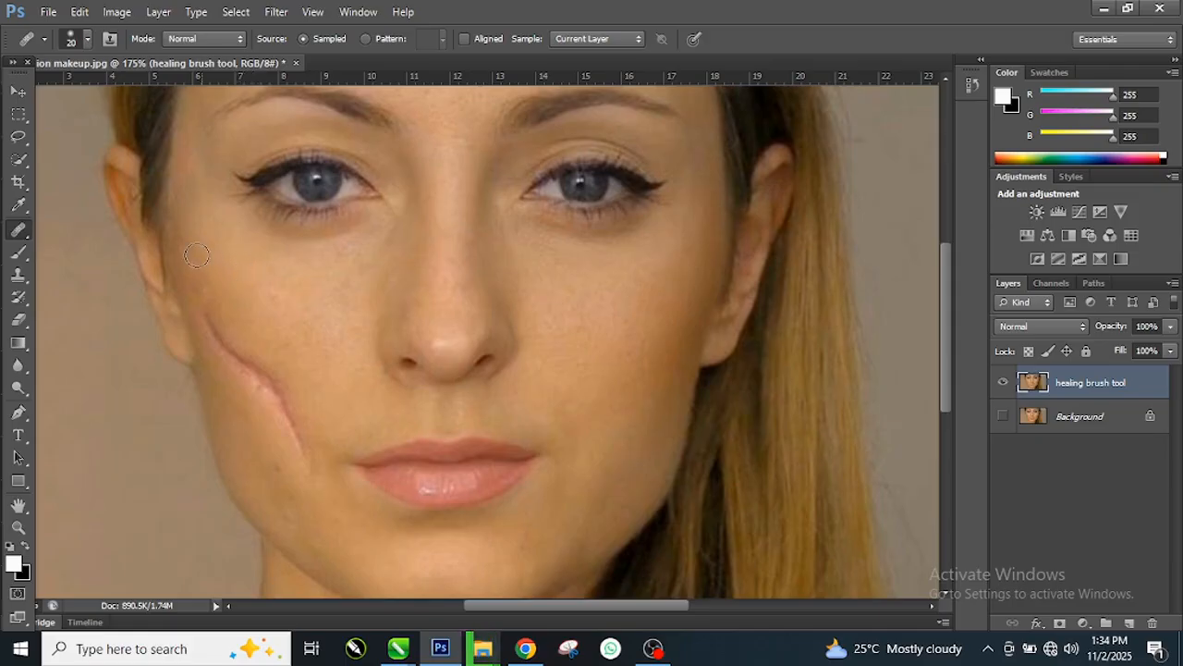
mouse_move(188, 277)
mouse_down()
mouse_move(190, 252)
mouse_move(192, 288)
mouse_up()
mouse_move(205, 297)
mouse_down()
mouse_move(231, 370)
mouse_move(258, 355)
mouse_up()
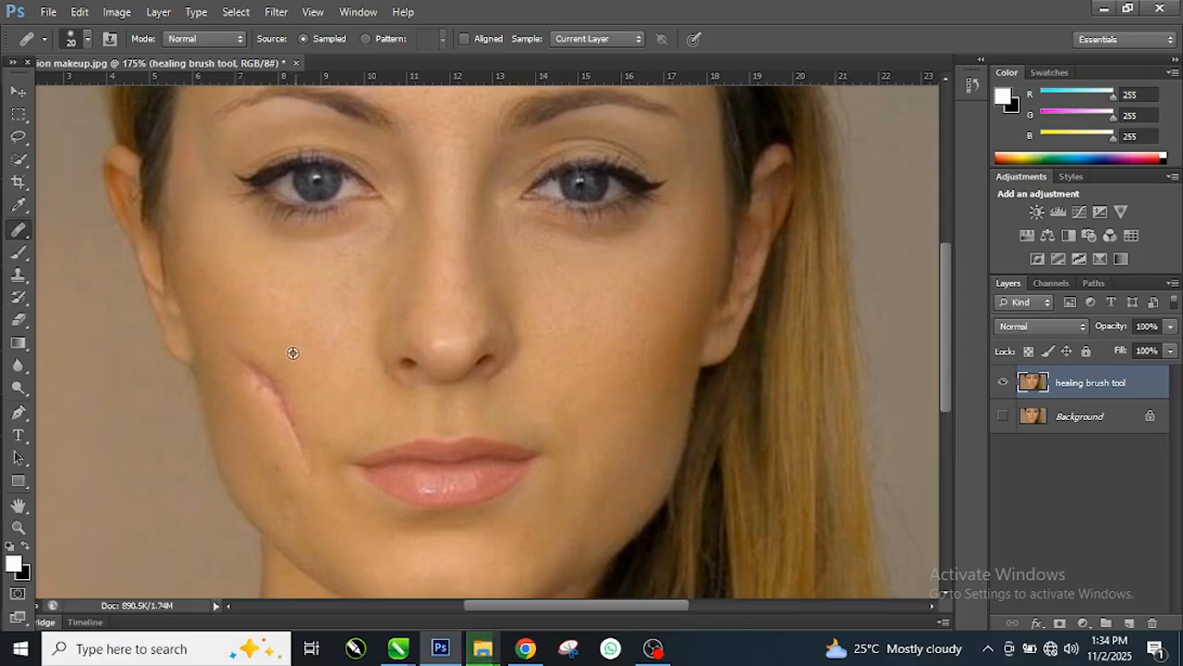
Heal the lower part of the scar toward the mouth corner and smooth the leftover marks on the cheek.
drag(242, 353, 301, 459)
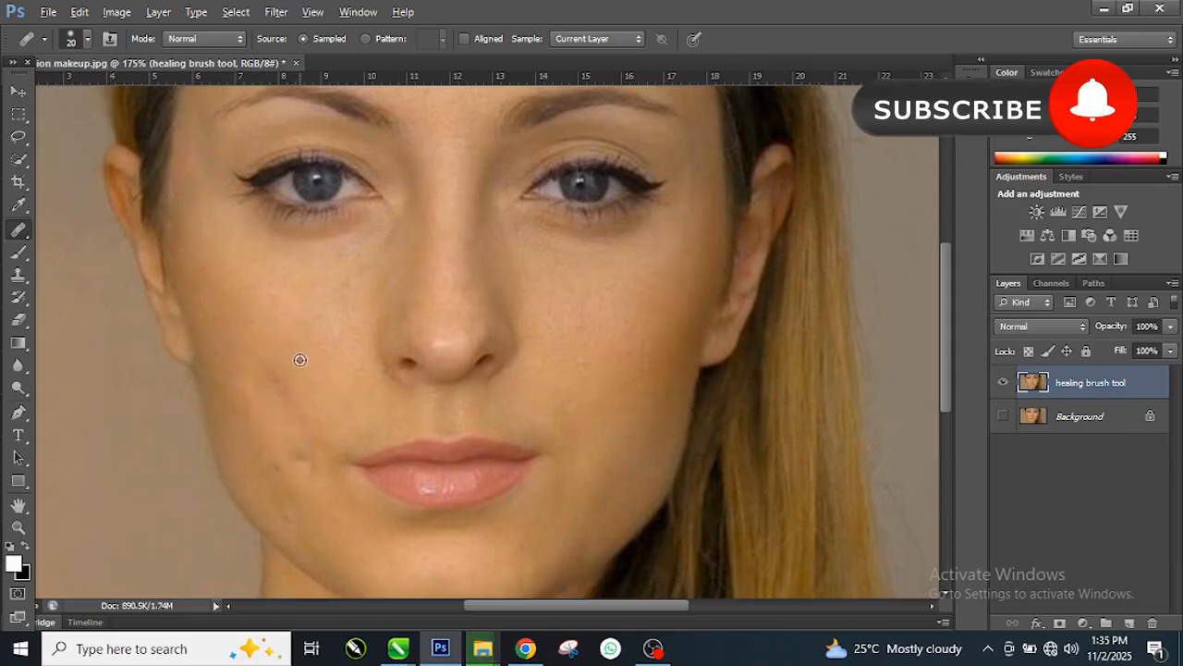
drag(262, 362, 293, 411)
click(308, 317)
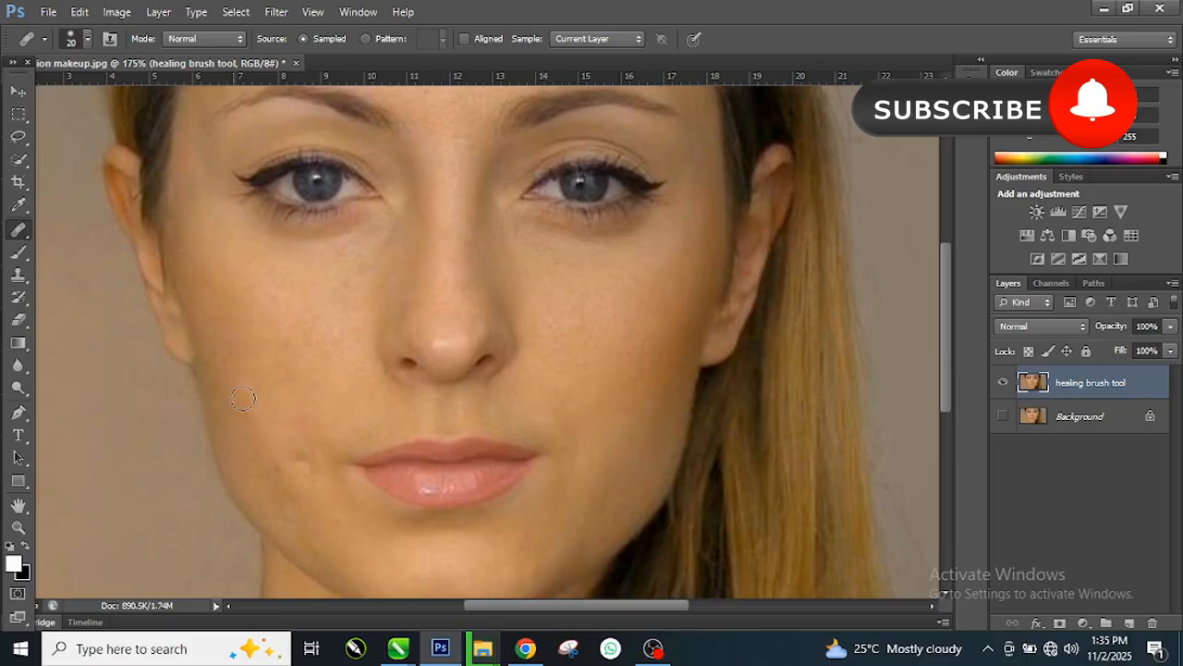
drag(247, 401, 308, 473)
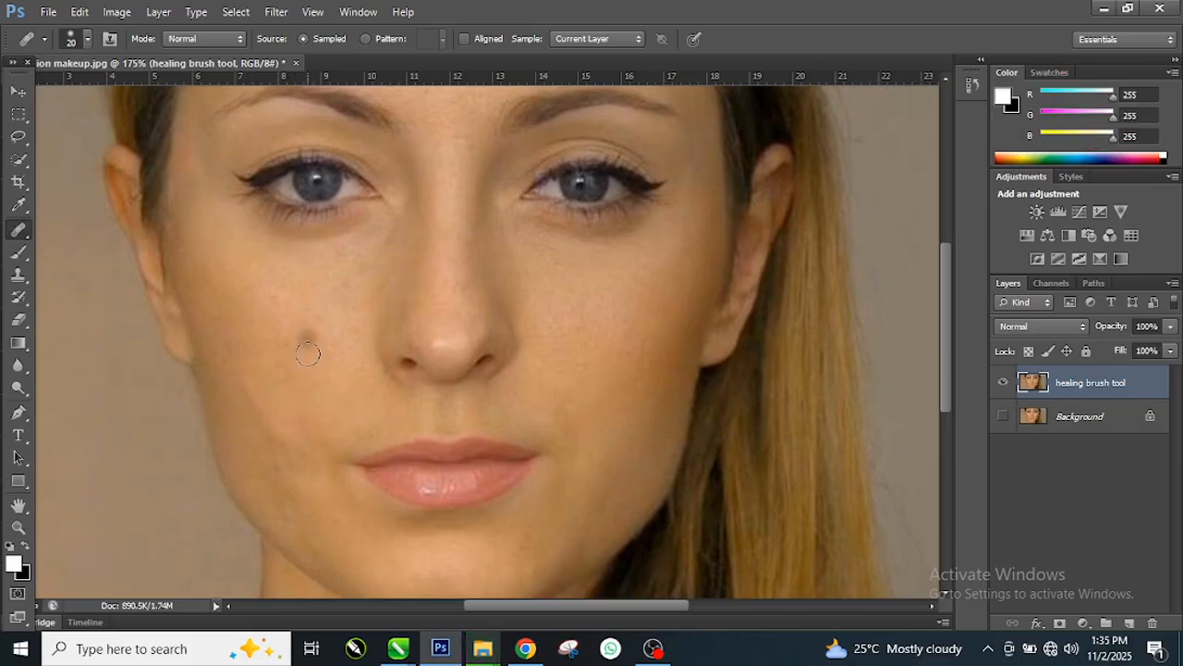
click(310, 342)
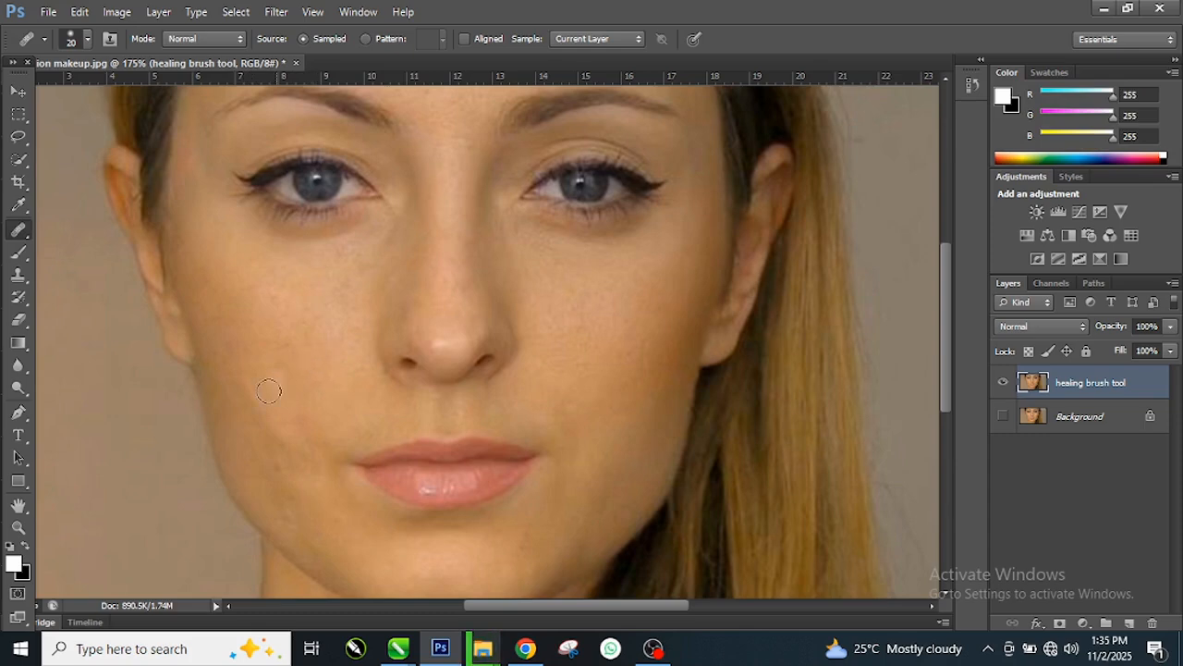
drag(242, 366, 290, 435)
Show the Background layer and compare the face before and after healing by toggling the "healing brush tool" layer's visibility.
click(1004, 416)
click(1004, 416)
click(1003, 383)
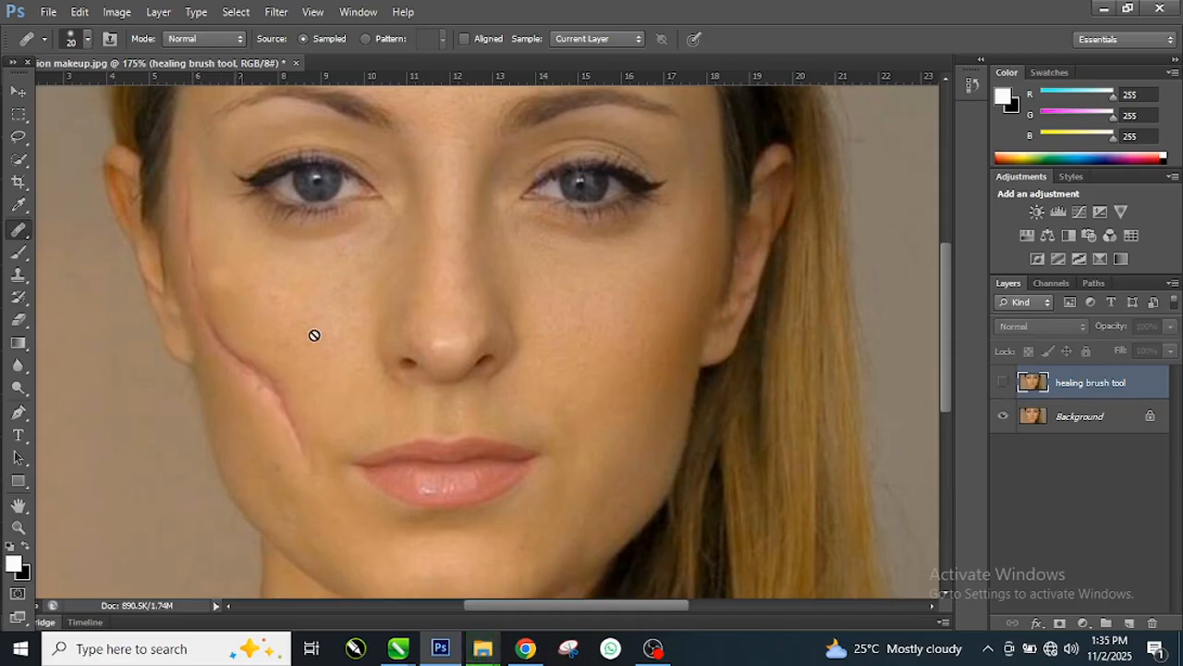
click(17, 94)
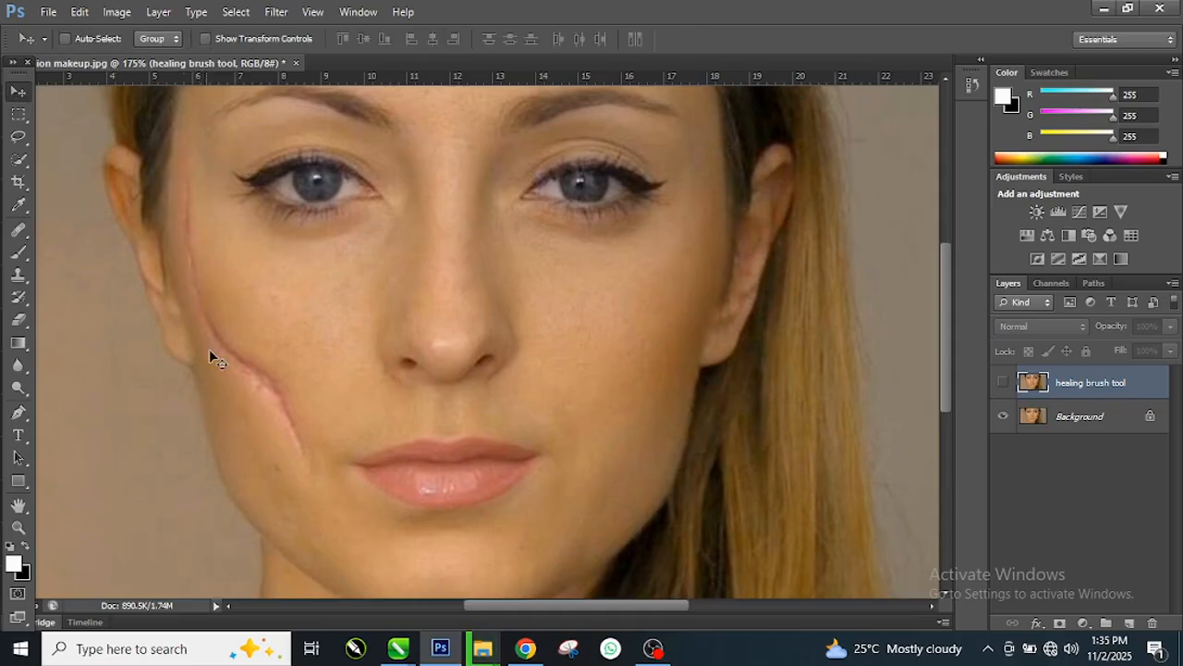
click(1003, 383)
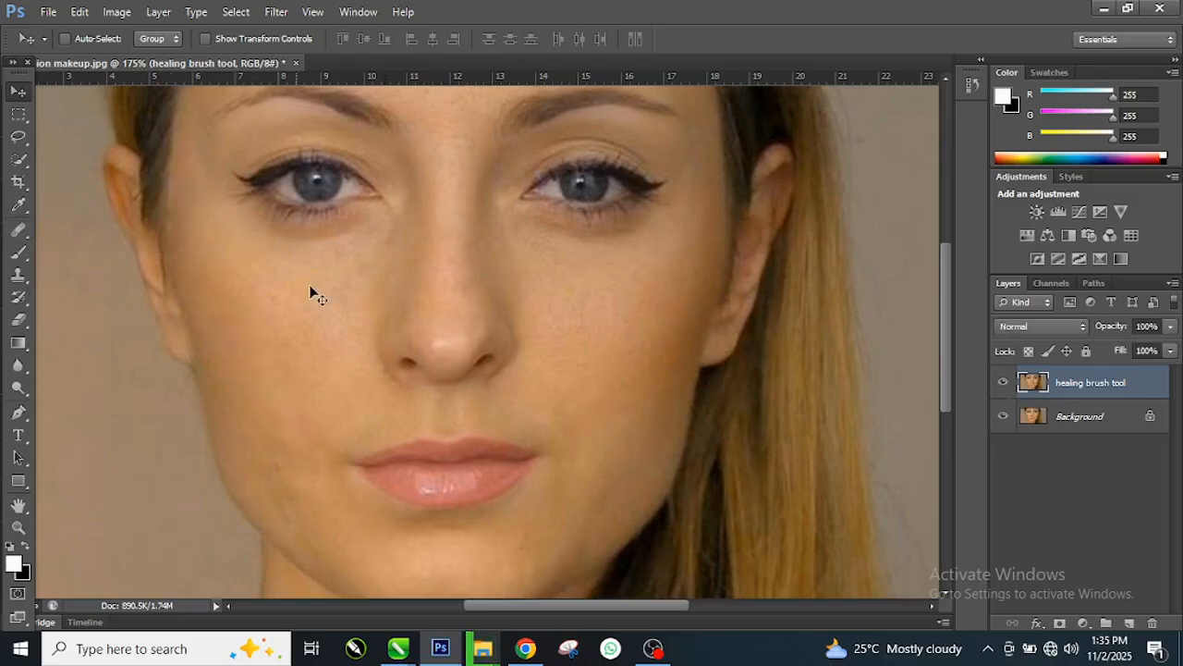
click(1003, 383)
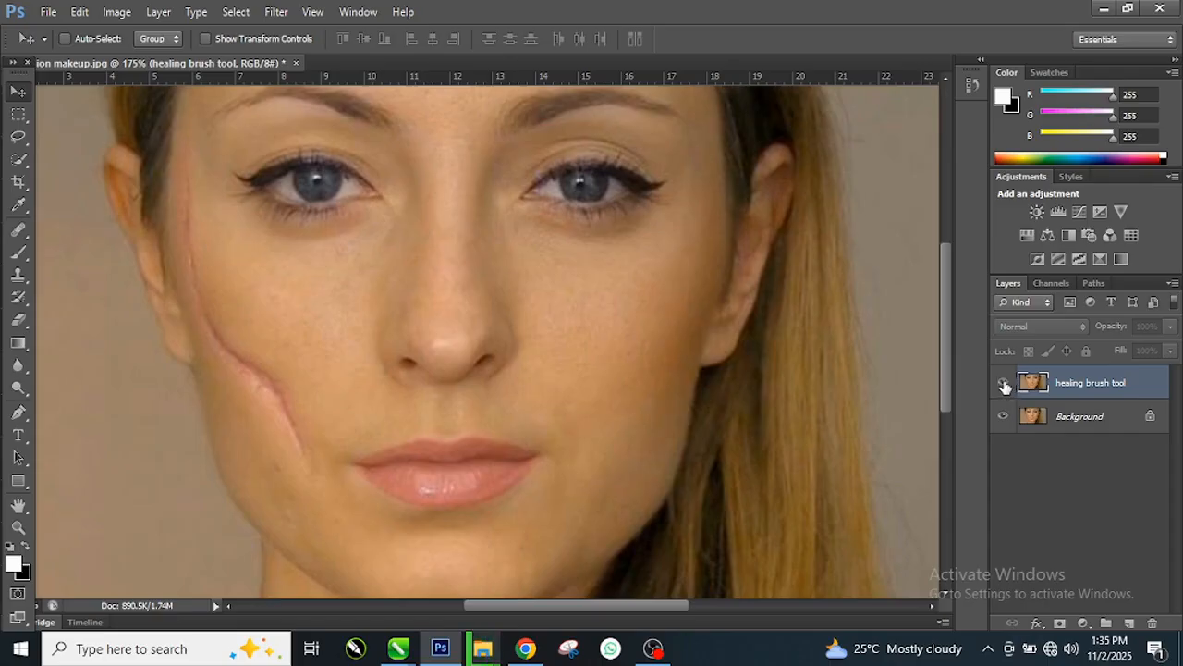
click(1003, 383)
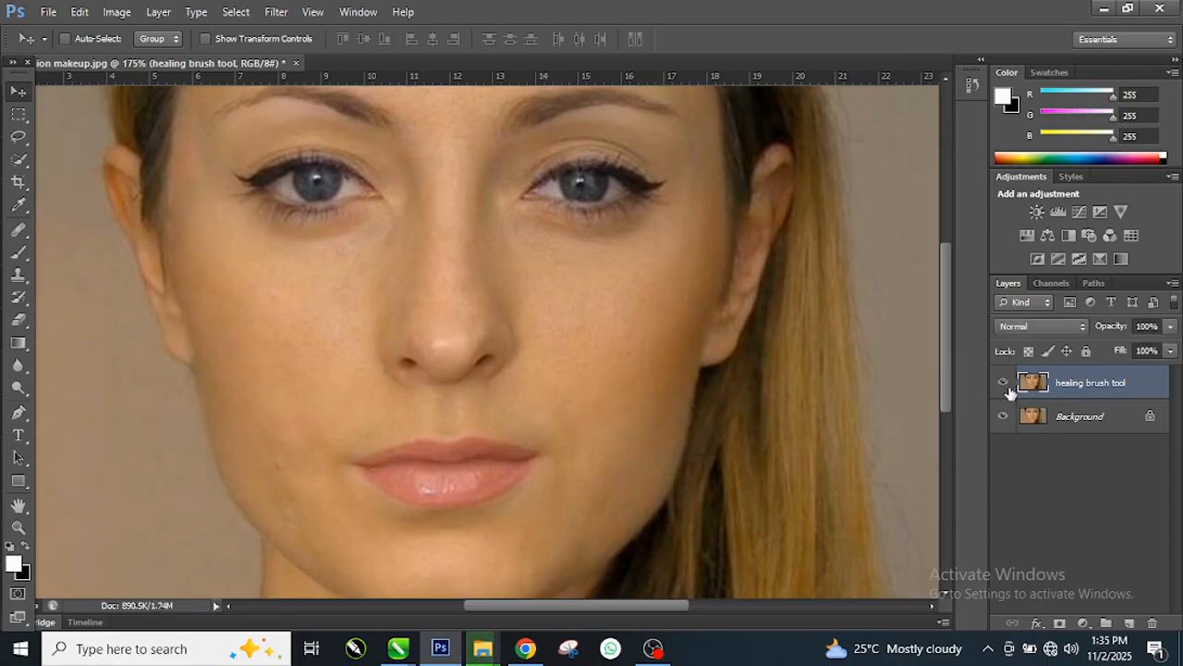